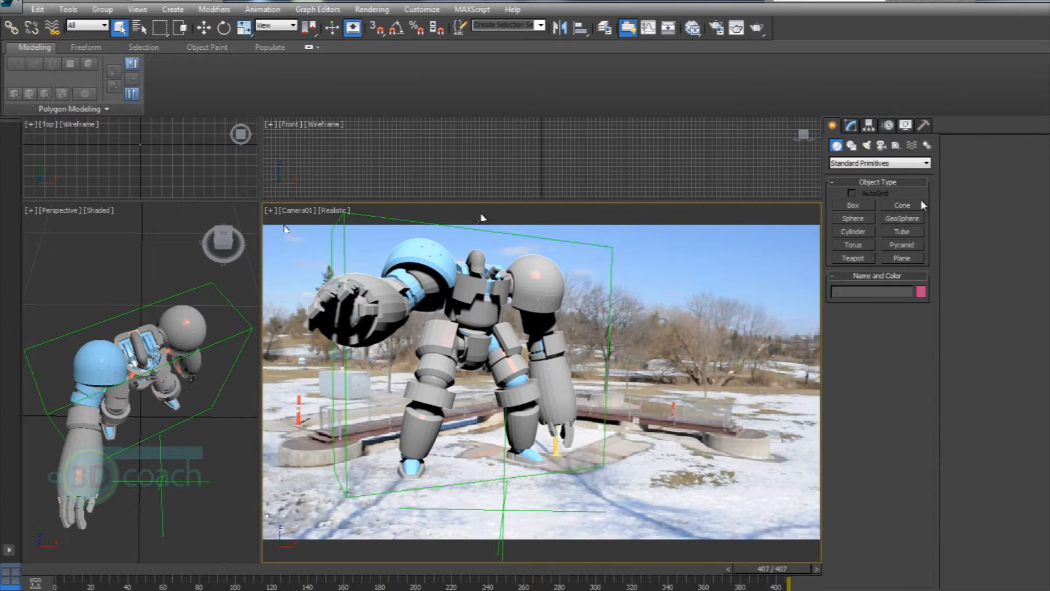
Scrub the time slider from frame 407 back to early frames, then forward to frame 177
left_click_drag(82, 570, 315, 572)
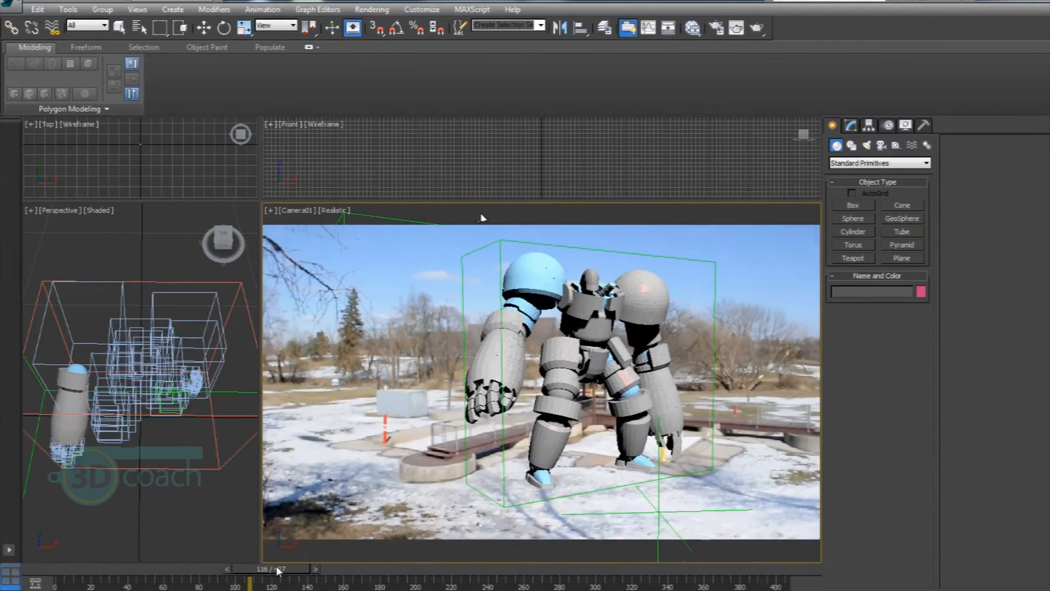
left_click_drag(315, 572, 375, 571)
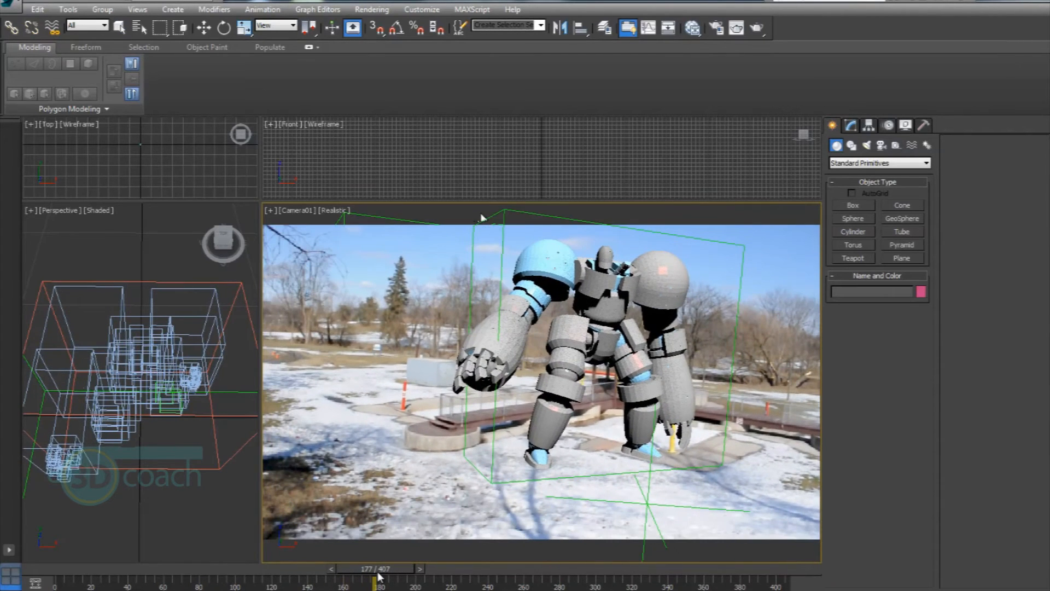
key("q")
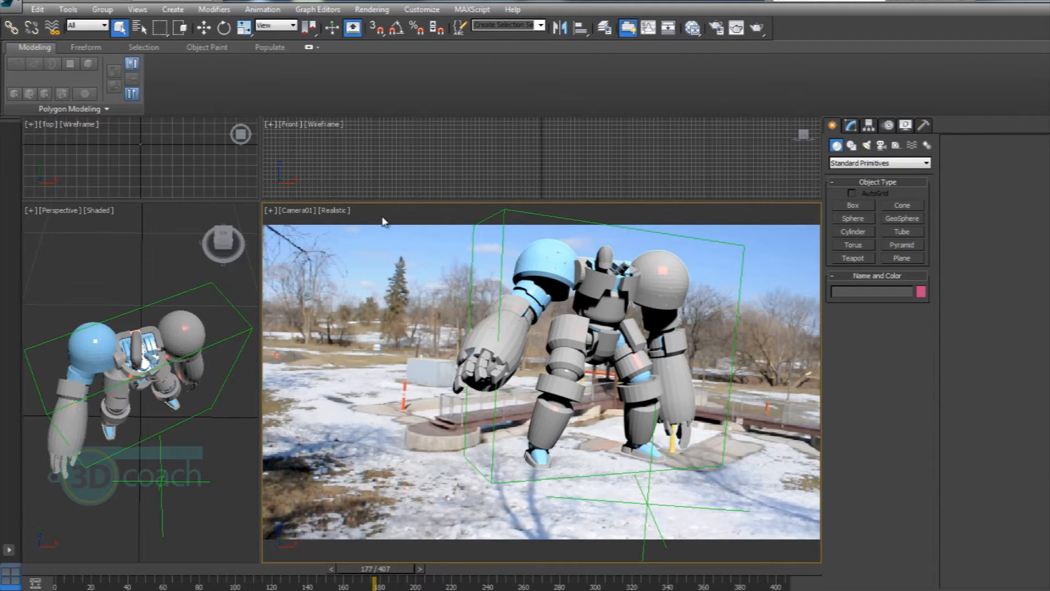
Maximize the Camera01 viewport and start Create Preview Animation from Tools > Preview - Grab Viewport
key("alt+w")
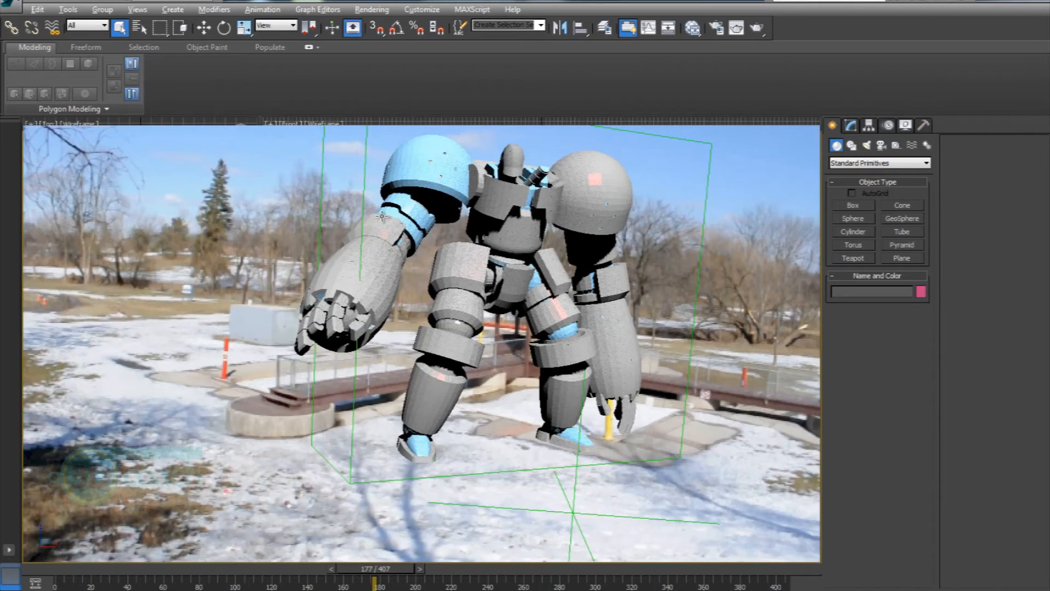
left_click(69, 9)
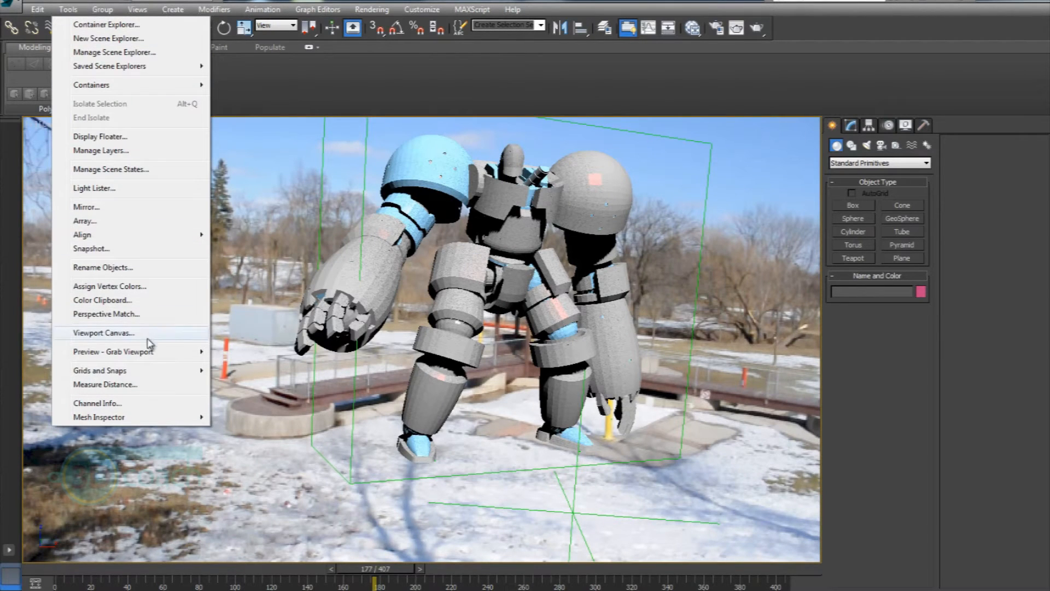
mouse_move(123, 351)
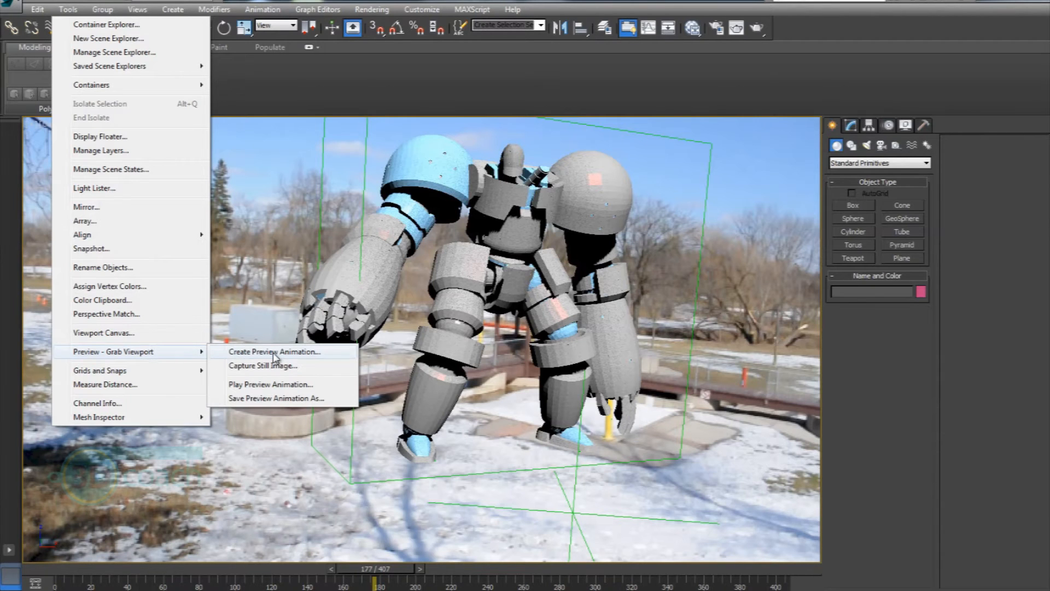
left_click(274, 352)
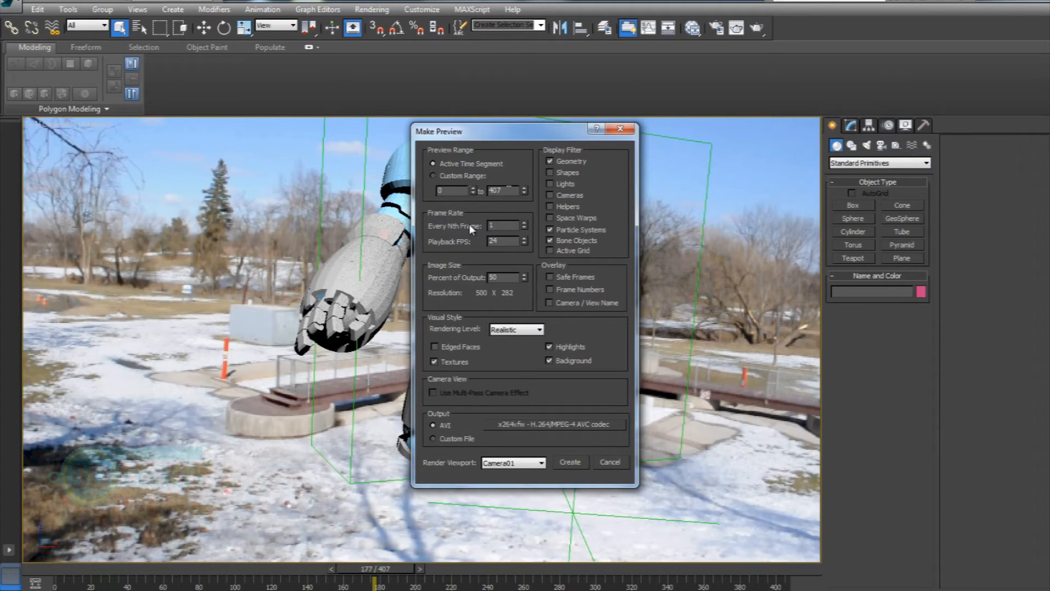
double_click(504, 224)
double_click(508, 225)
type("5")
key("Return")
left_click(508, 278)
double_click(505, 278)
left_click(501, 277)
left_click(550, 278)
Change the Make Preview rendering level, trying Shaded before settling on Realistic
left_click(515, 330)
left_click(513, 329)
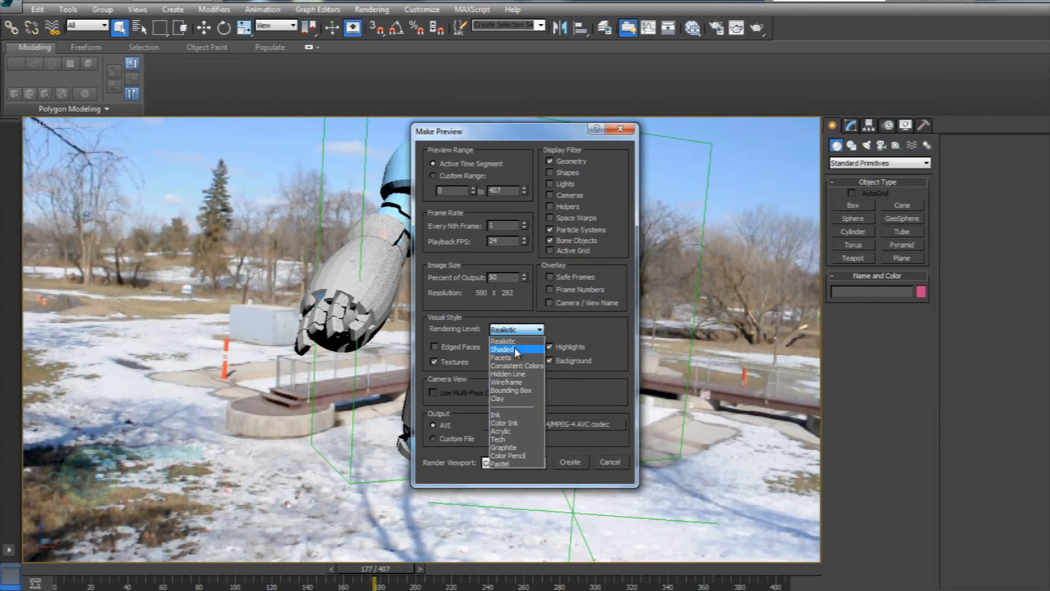
left_click(515, 347)
left_click(521, 330)
left_click(520, 374)
left_click(523, 329)
left_click(524, 342)
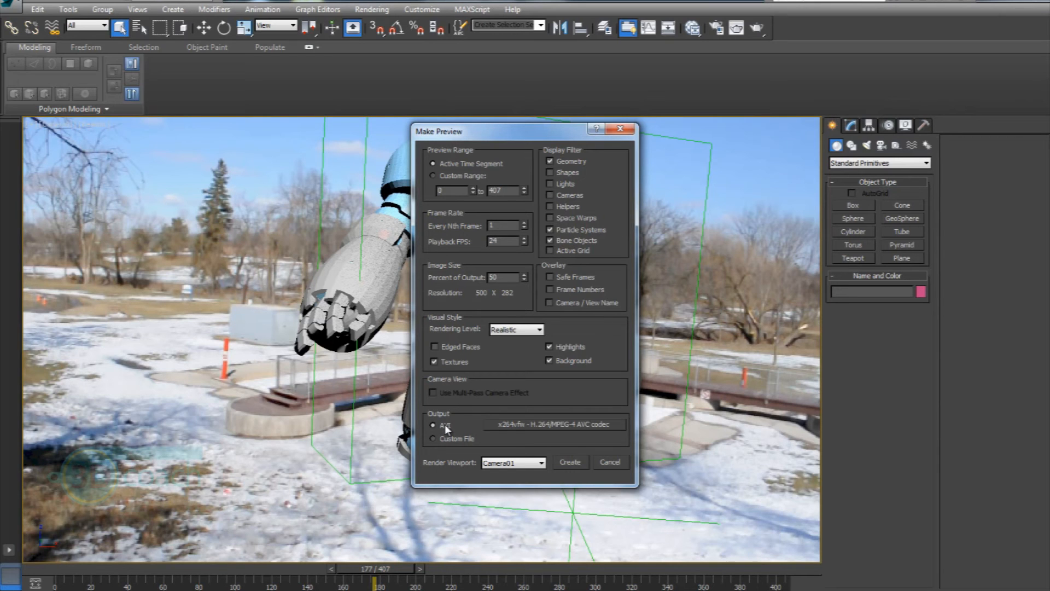
left_click(544, 425)
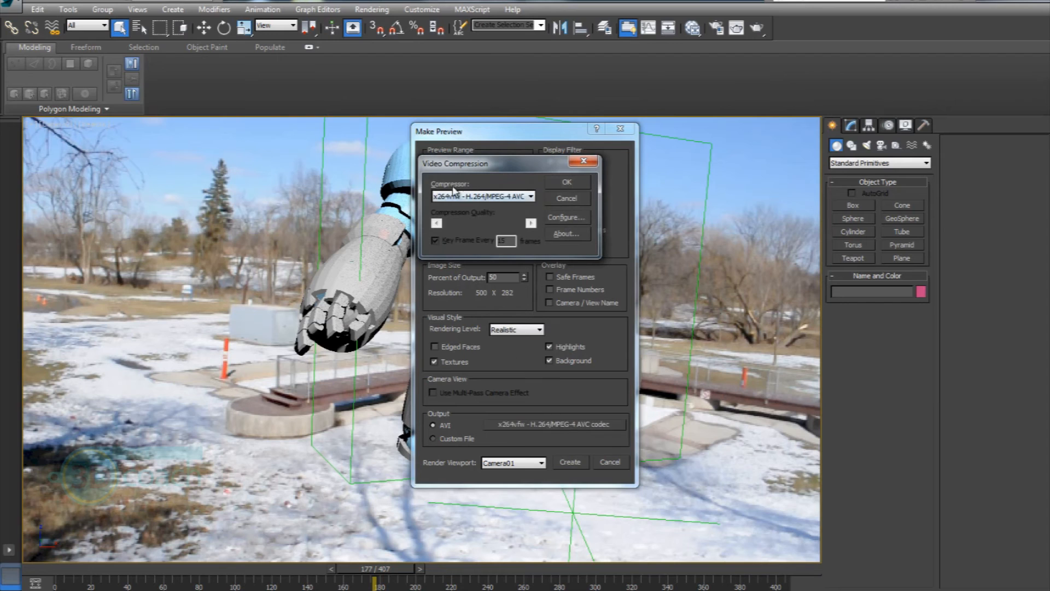
left_click(502, 196)
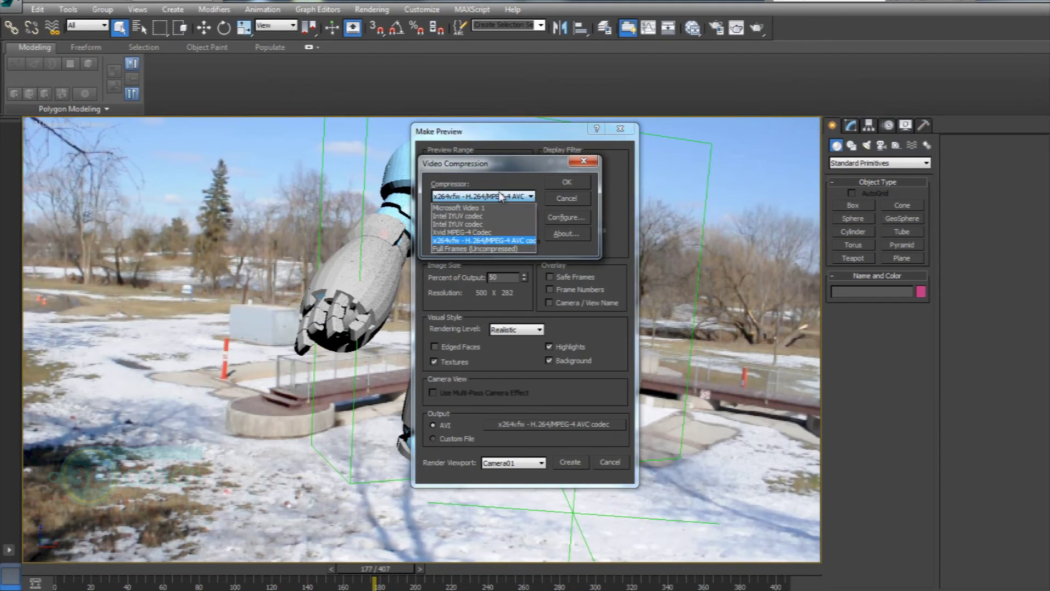
left_click(495, 241)
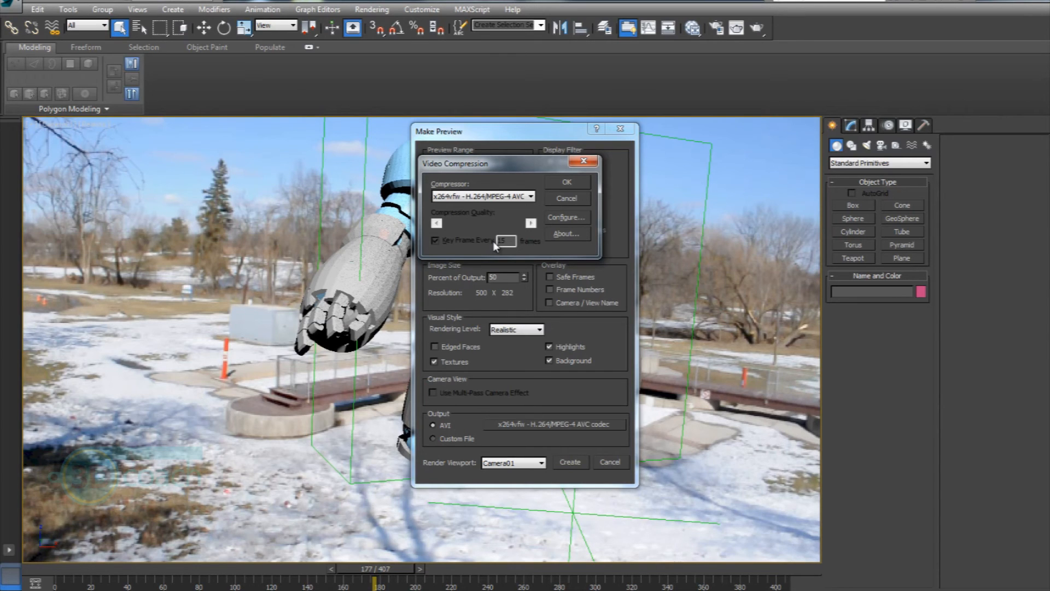
left_click(561, 186)
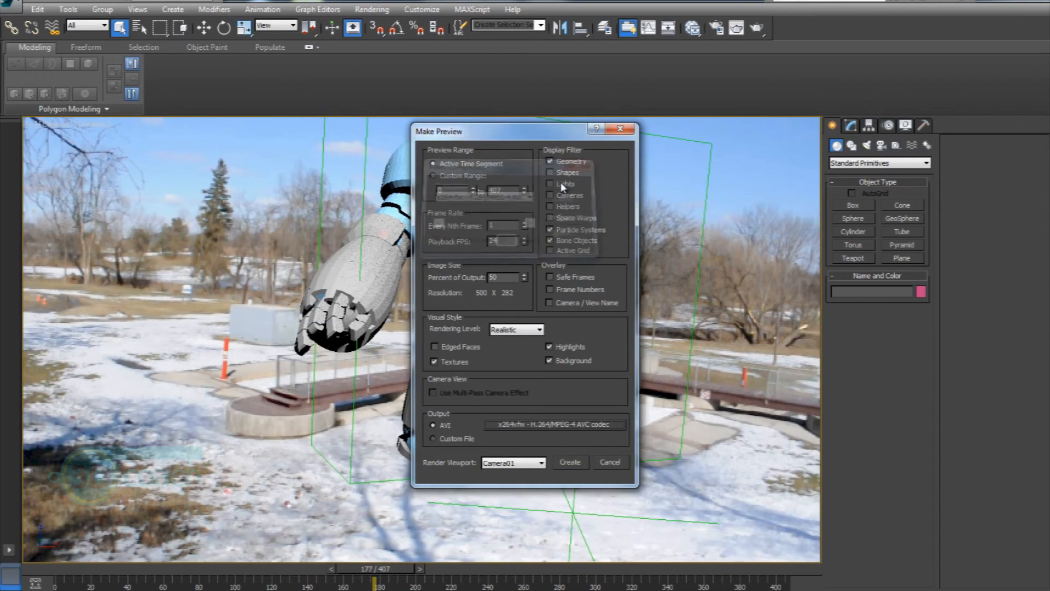
Keep Camera01 as the render viewport, create the preview, and dismiss the x264vfw log
left_click(515, 465)
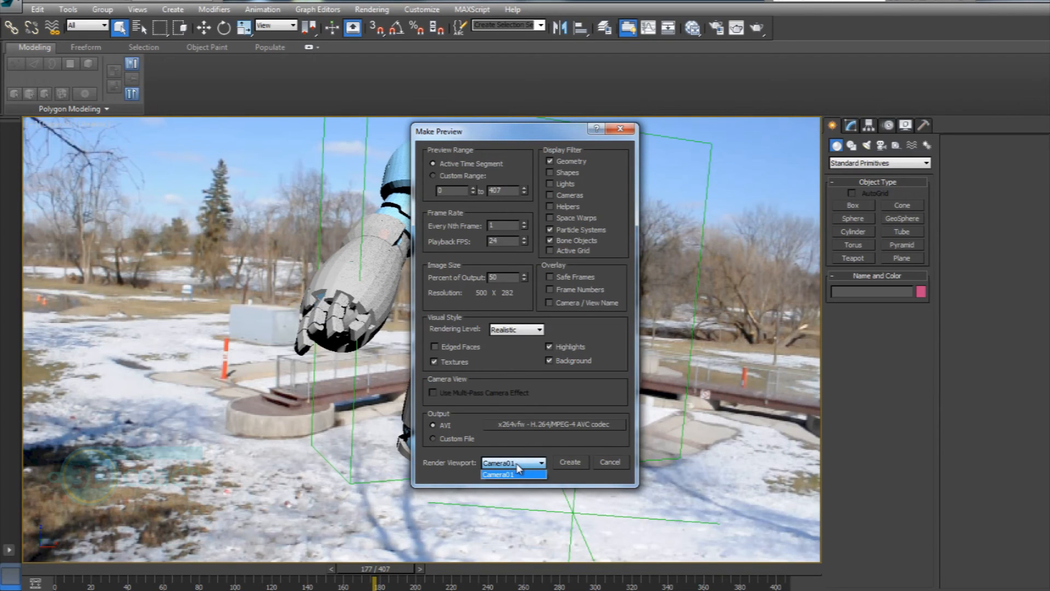
left_click(518, 466)
left_click(569, 463)
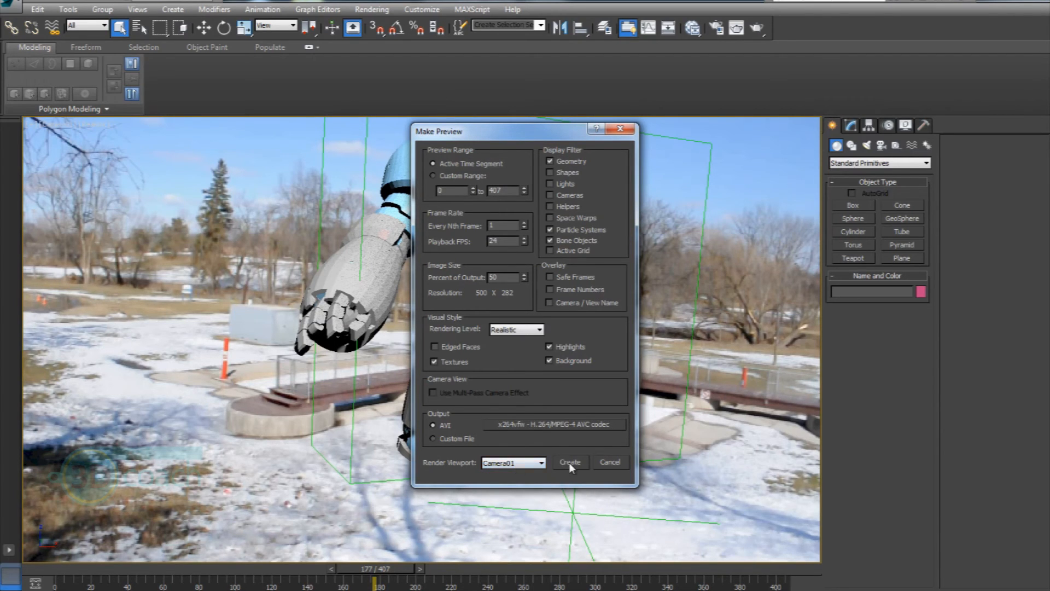
left_click(569, 462)
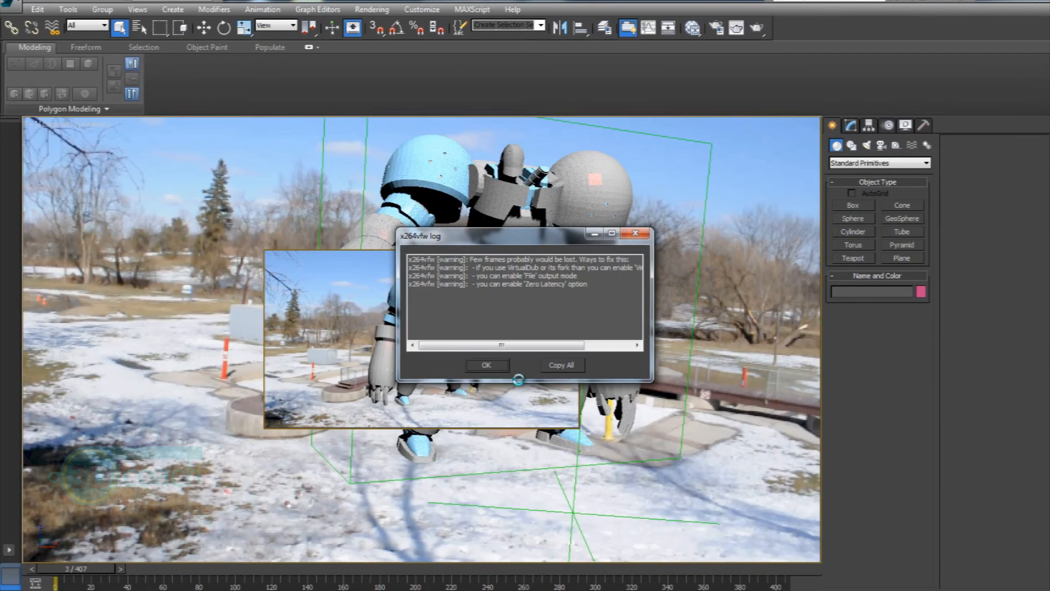
left_click(489, 365)
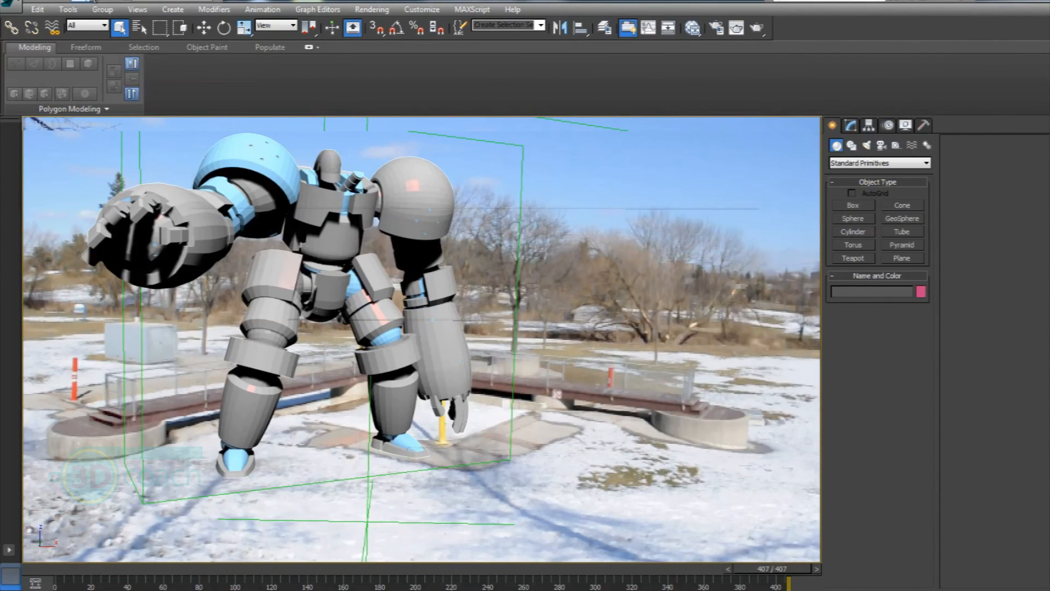
Choose Save Preview Animation As and go up two folders from previews
left_click(68, 9)
mouse_move(114, 351)
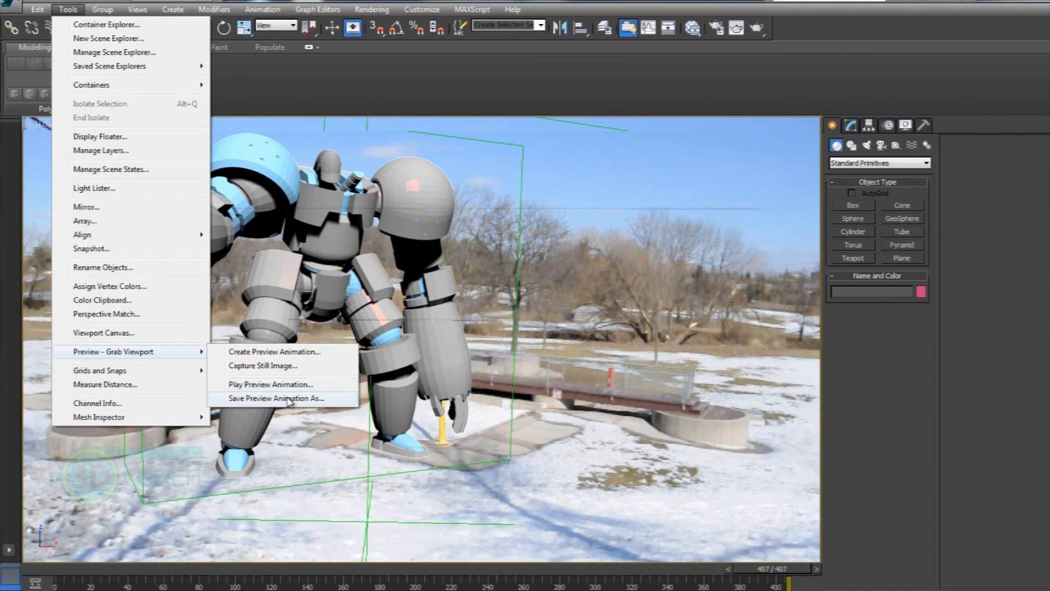
left_click(288, 399)
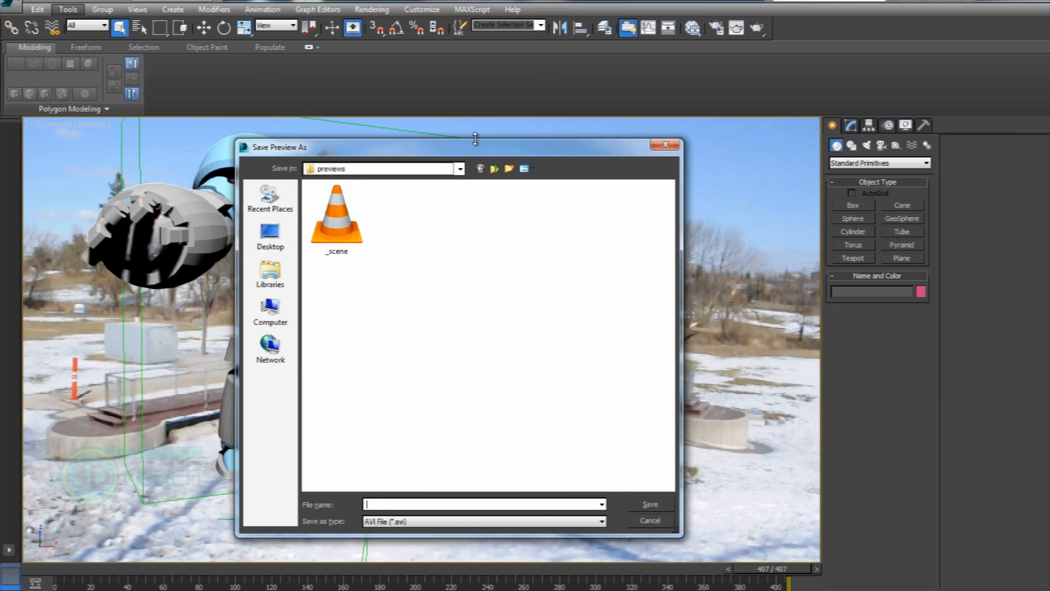
left_click(495, 170)
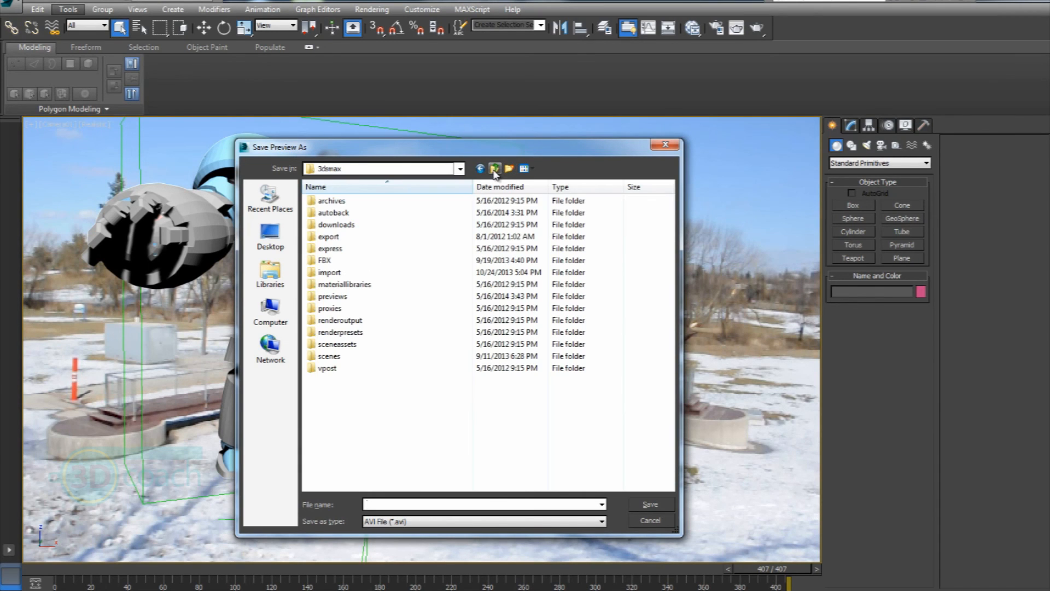
left_click(495, 169)
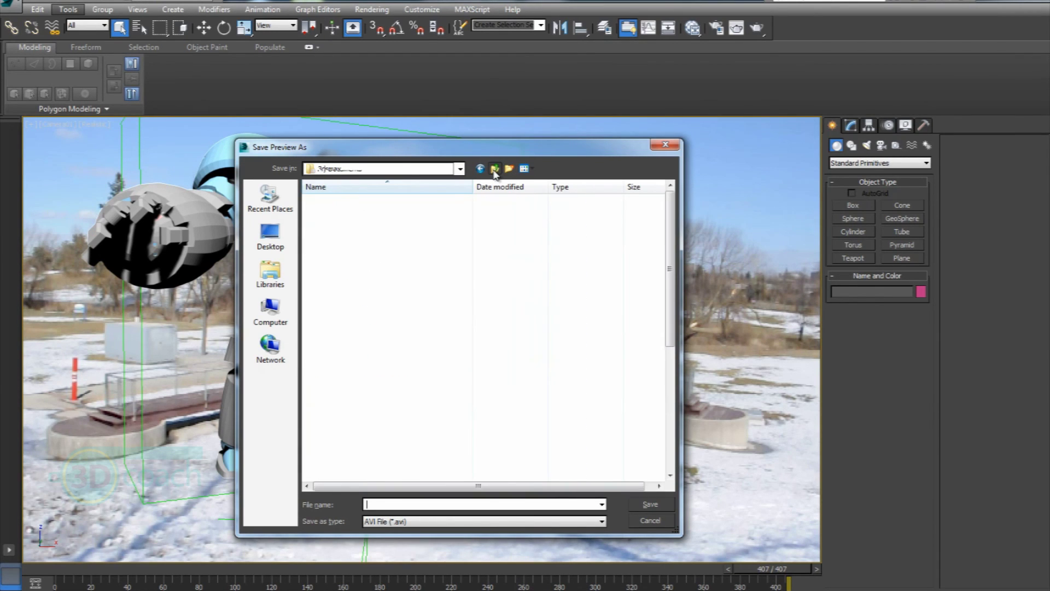
Name the preview file GrabVideo and confirm the save
left_click(455, 503)
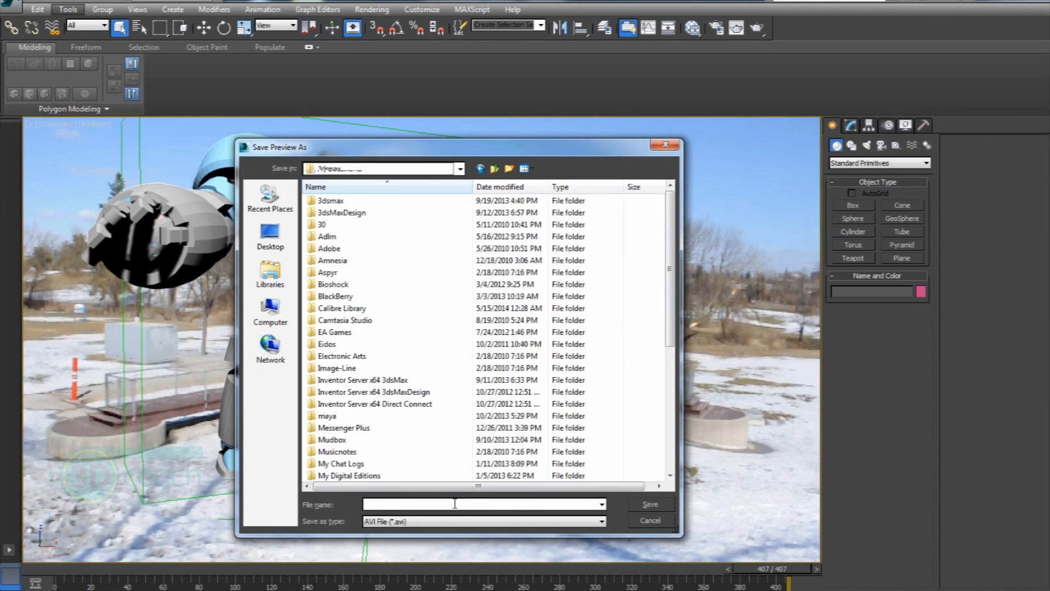
type("Play")
type("t")
key("BackSpace")
key("BackSpace")
key("BackSpace")
key("BackSpace")
key("BackSpace")
key("BackSpace")
type("GrabVi")
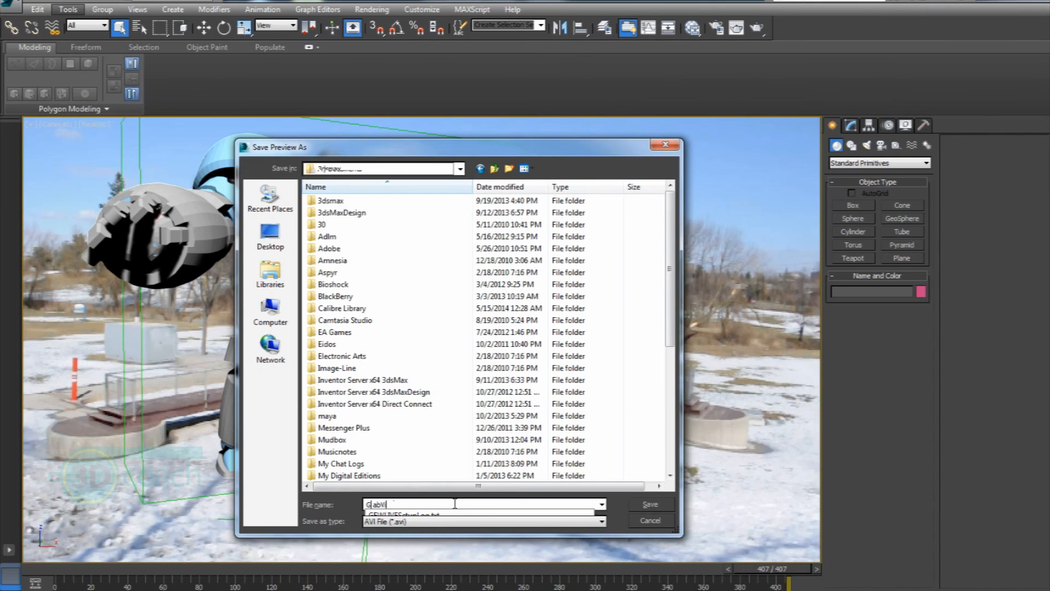
type("deo")
key("Return")
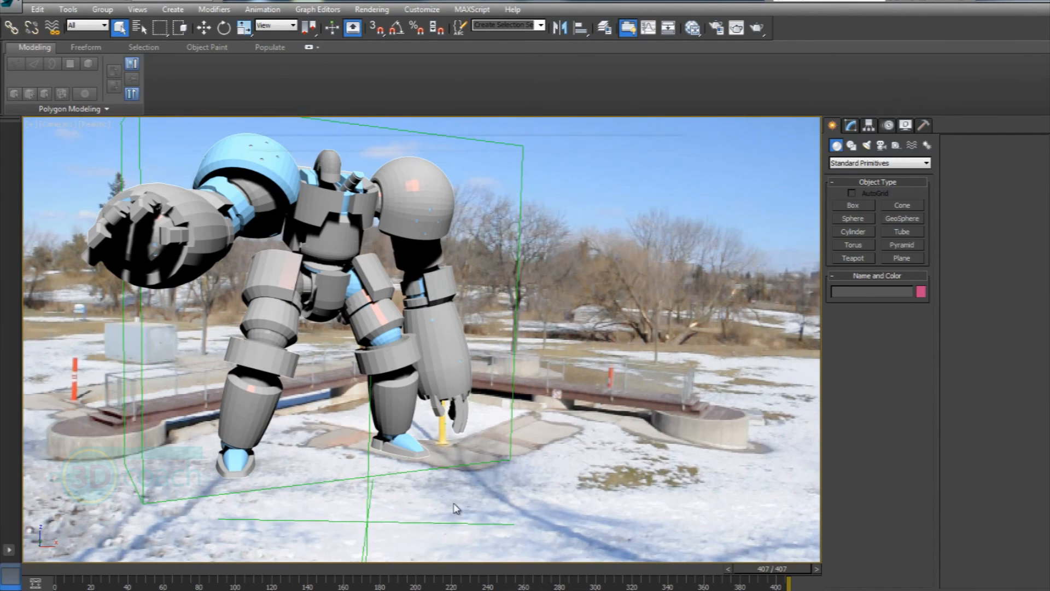